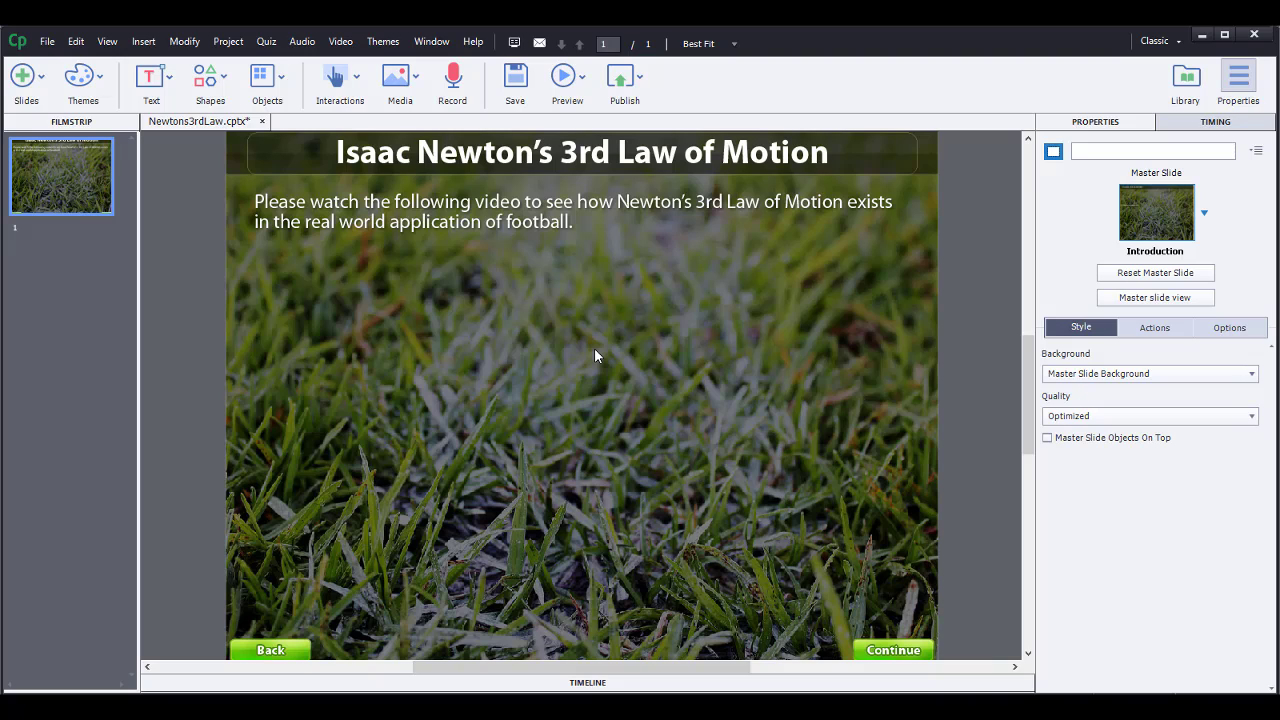
pyautogui.click(400, 83)
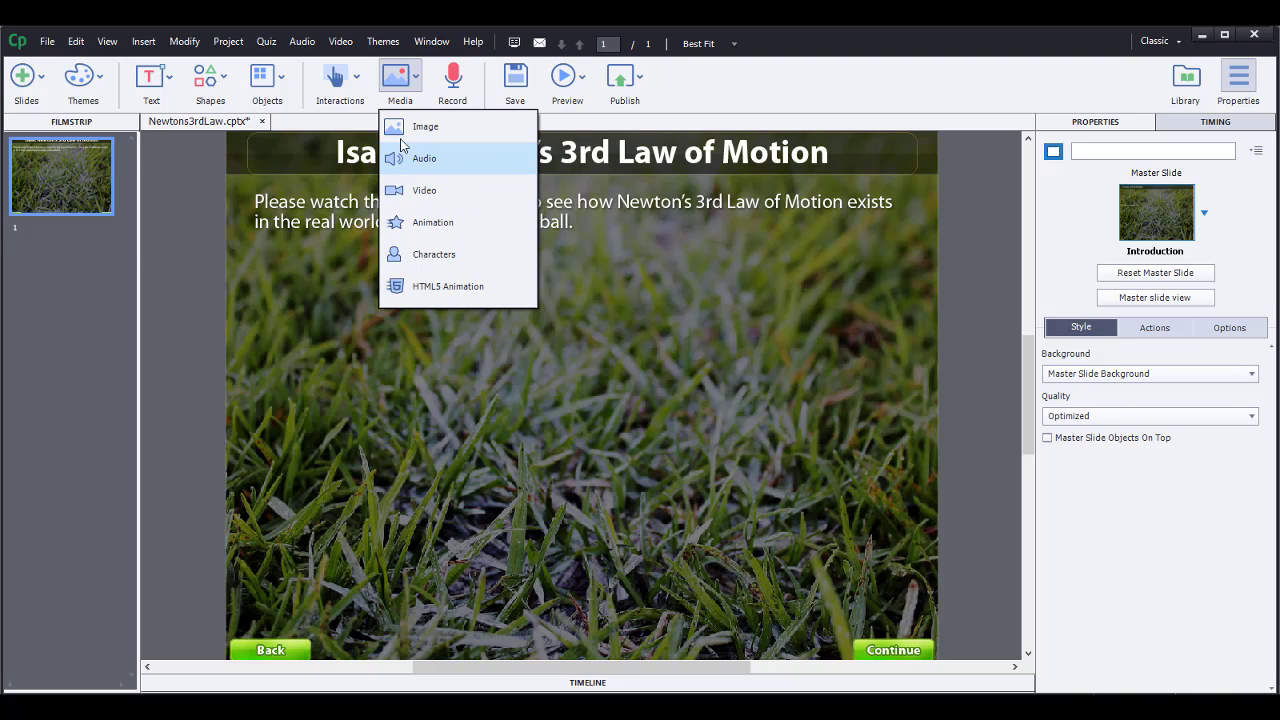
pyautogui.click(343, 88)
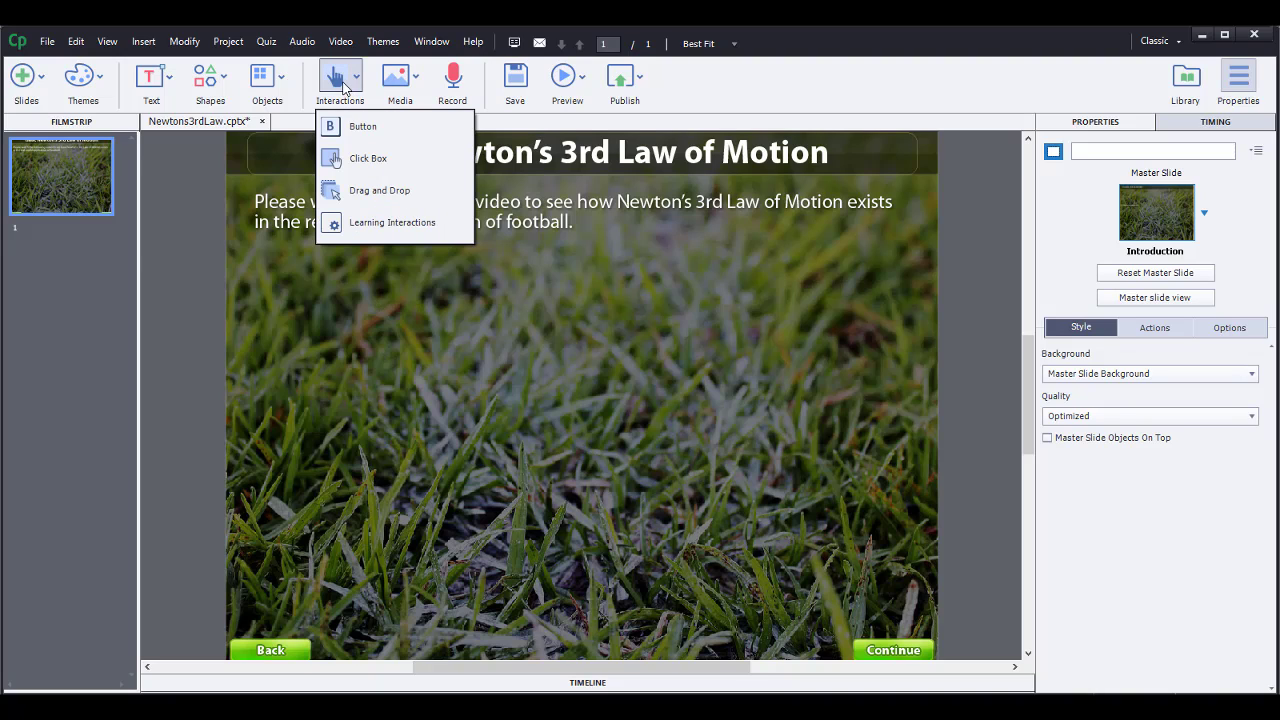
pyautogui.click(224, 80)
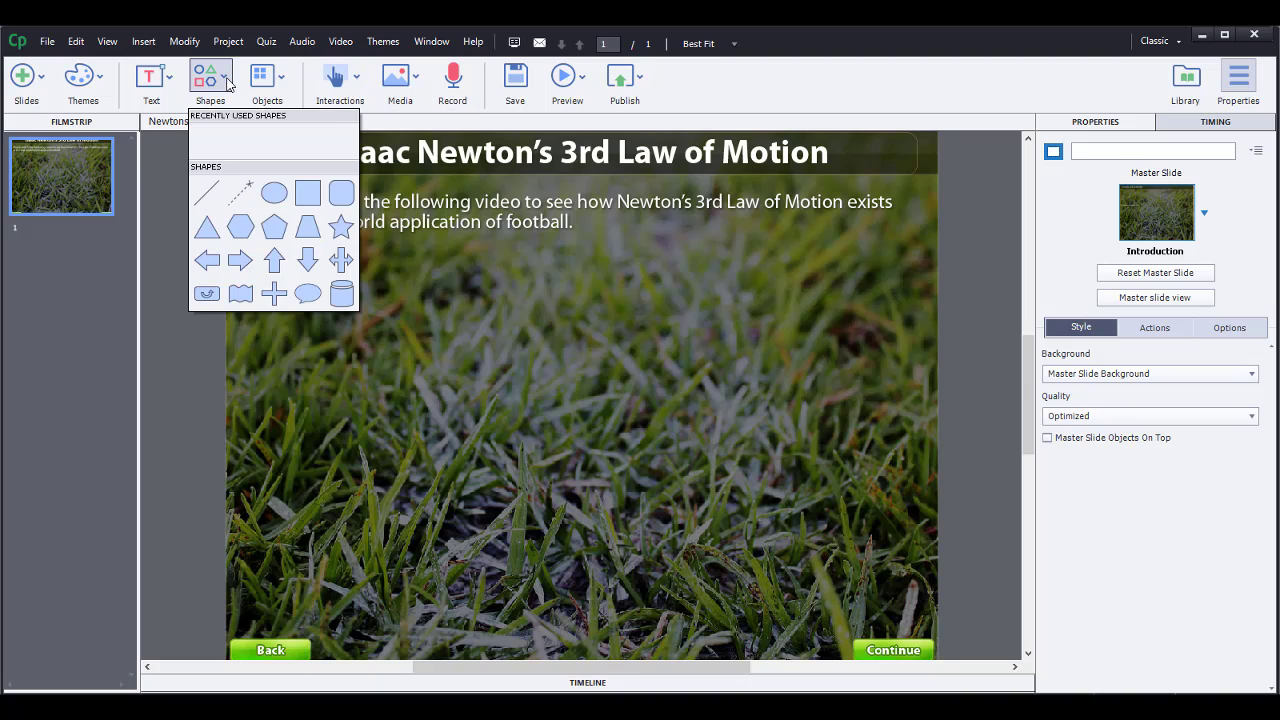
# Step: Insert a web object on the slide and set its content source to Embed code
pyautogui.click(262, 82)
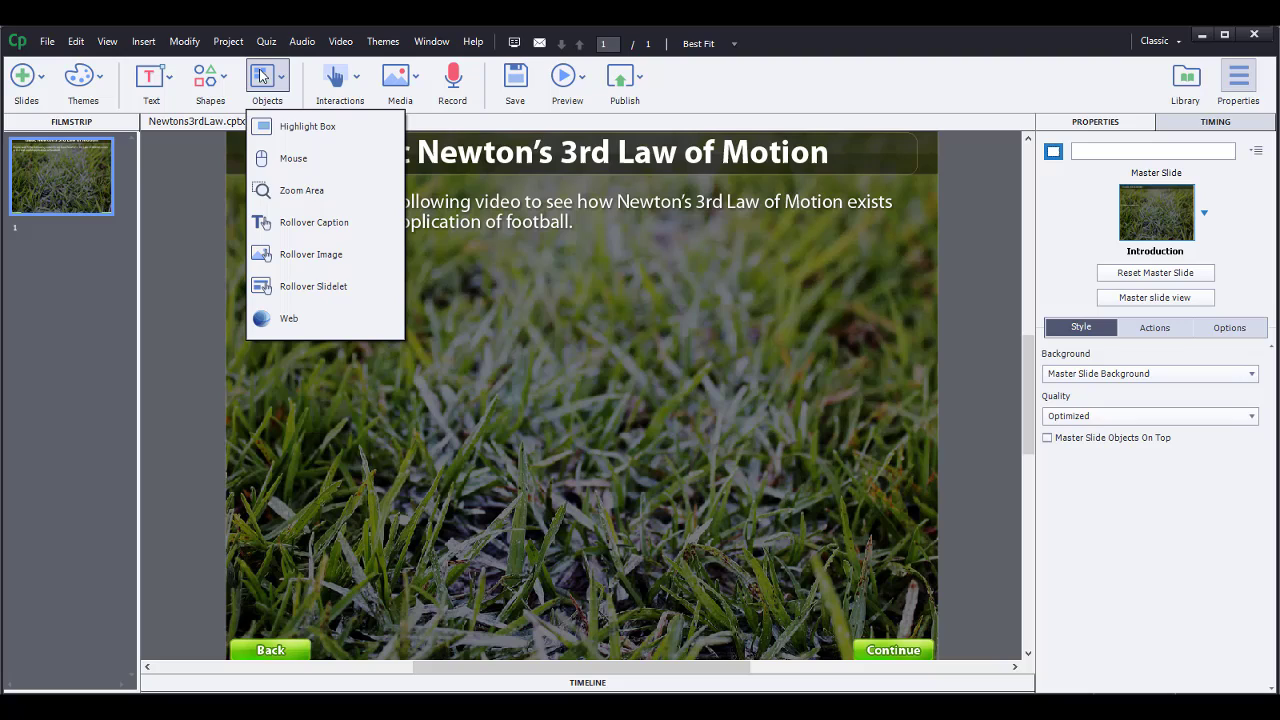
pyautogui.click(300, 320)
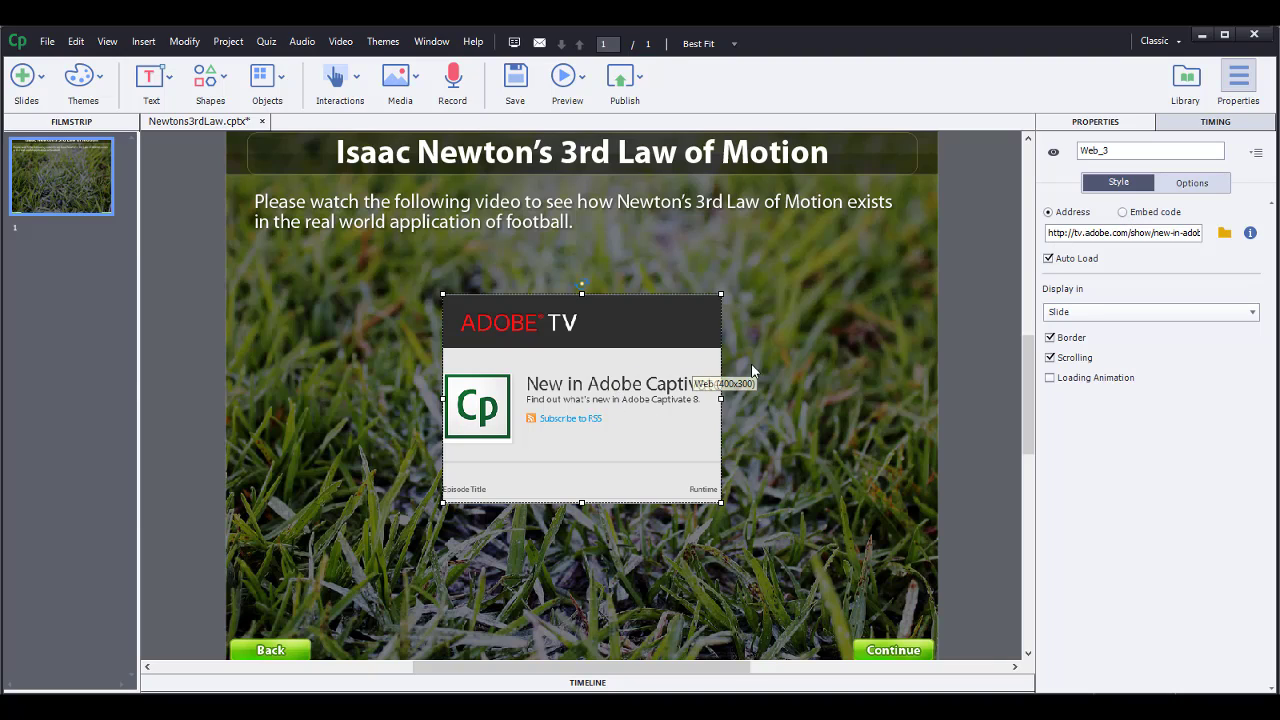
pyautogui.click(1070, 230)
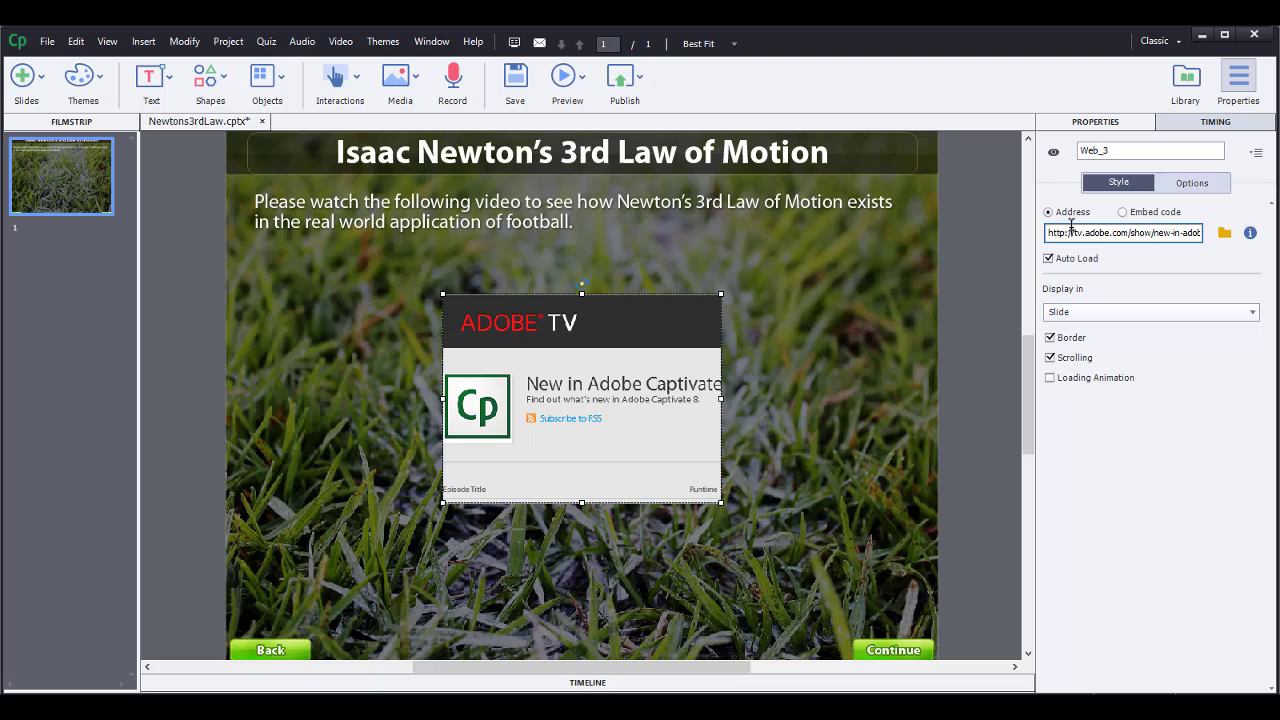
pyautogui.click(1123, 212)
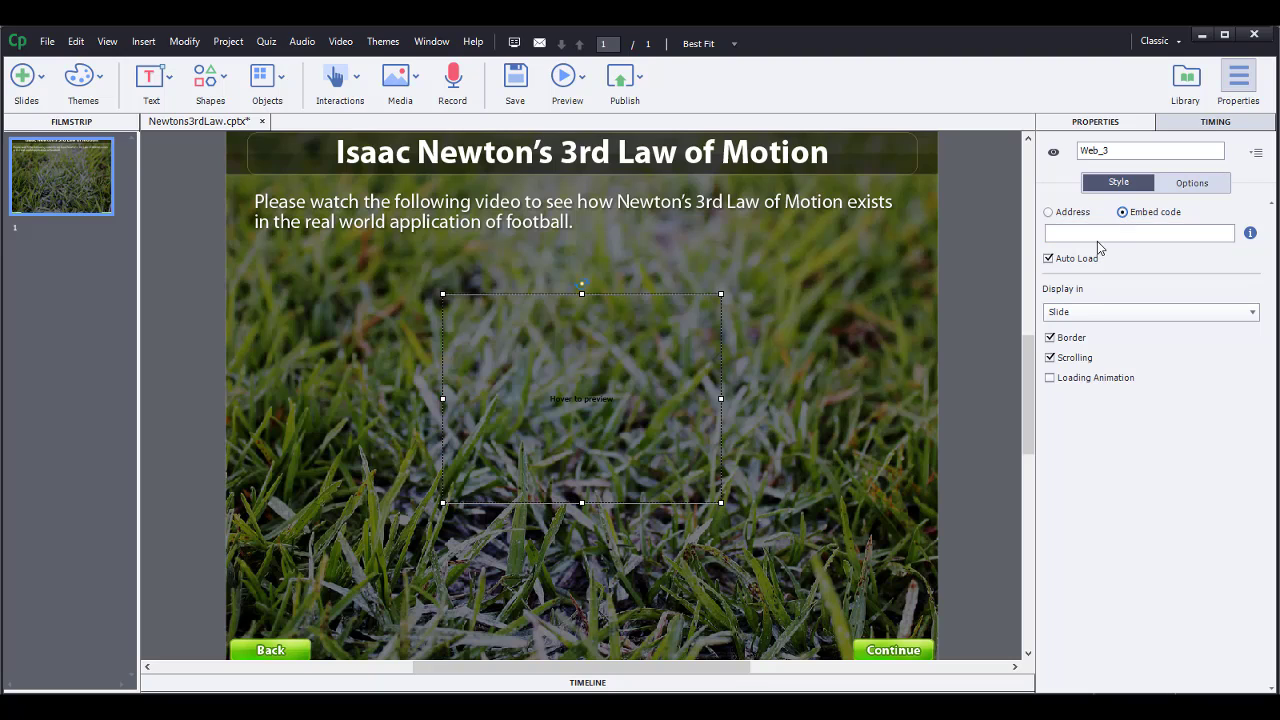
pyautogui.click(1097, 234)
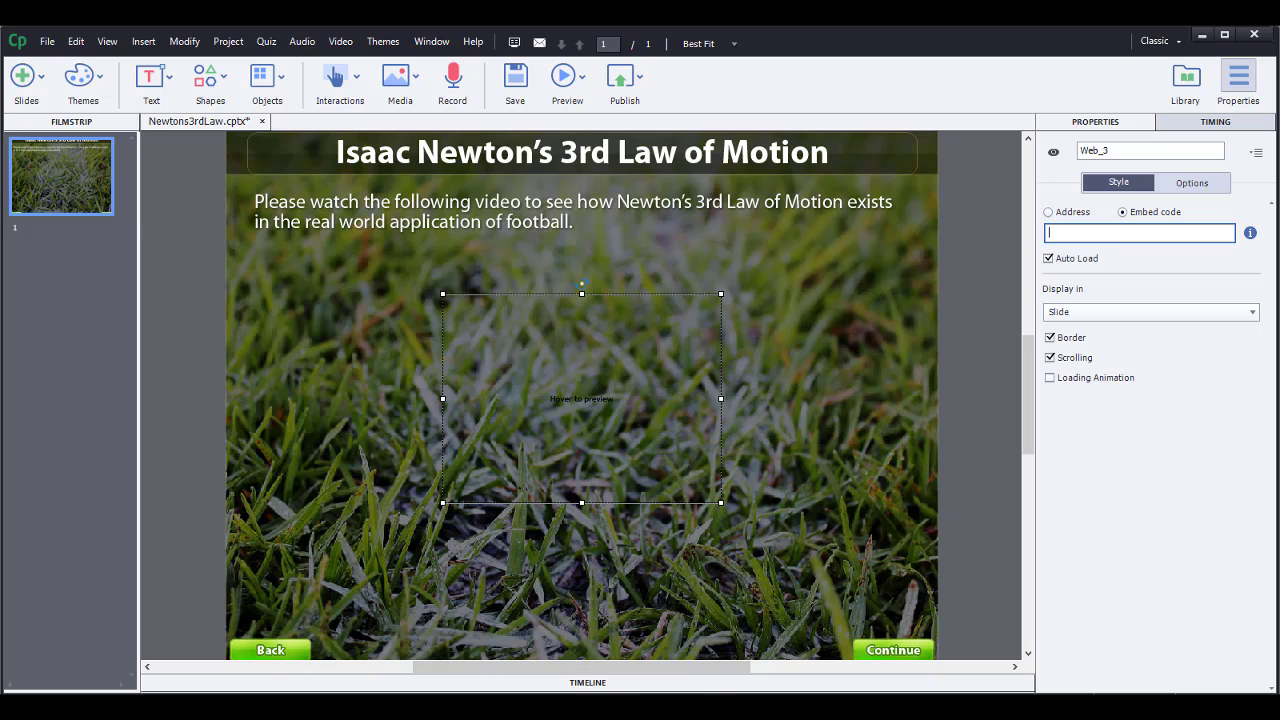
# Step: Switch to the browser and copy the iframe embed code of the YouTube video "Newton's Third Law of Motion - Science of NFL Football"
pyautogui.click(370, 708)
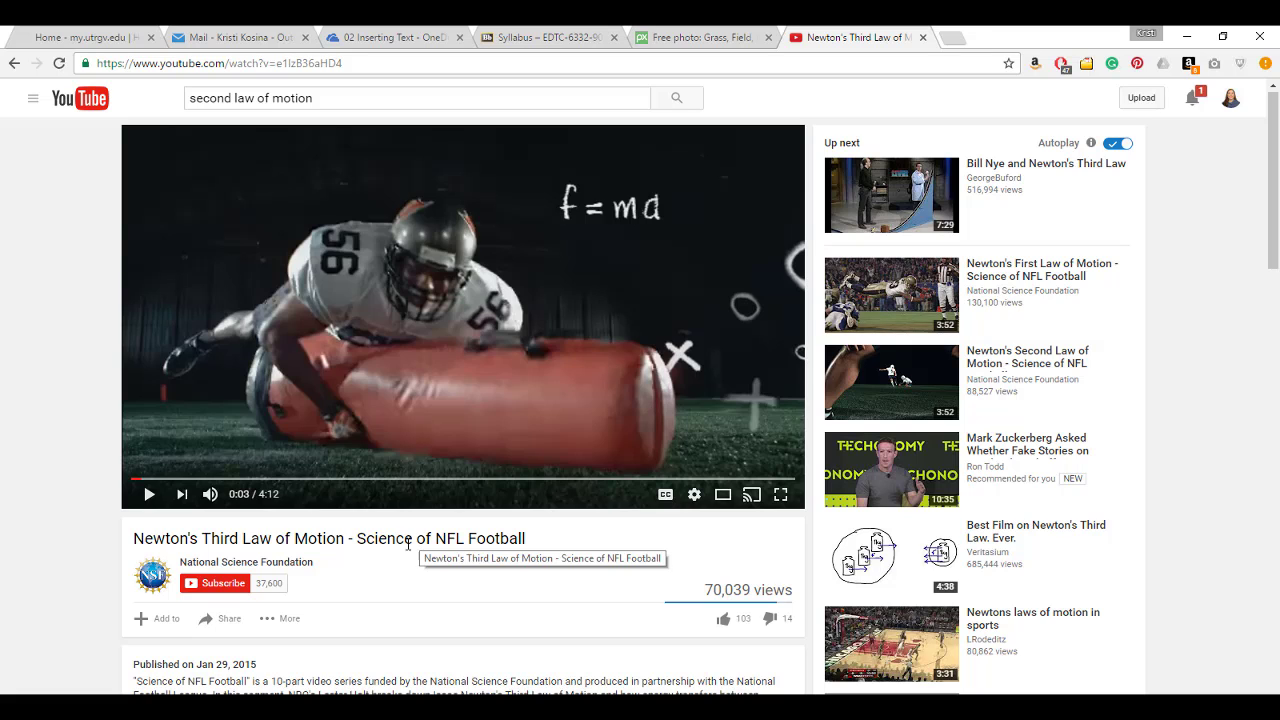
pyautogui.click(288, 568)
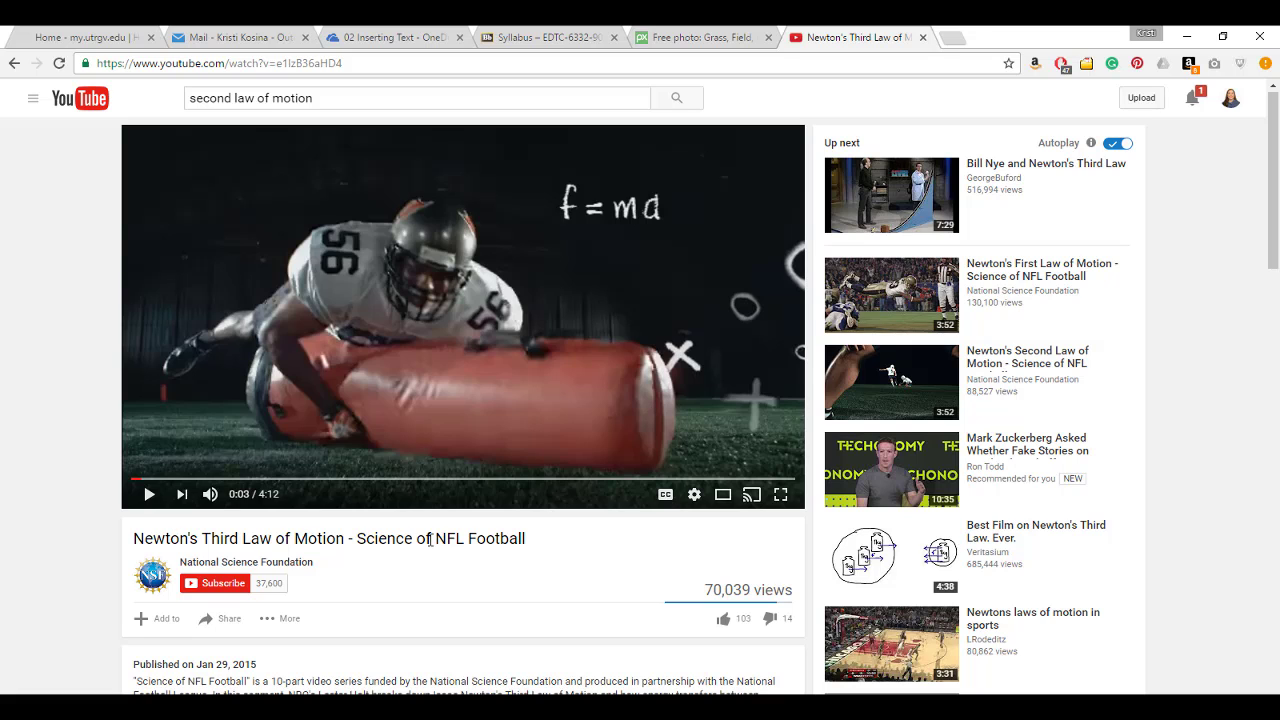
pyautogui.click(228, 568)
pyautogui.click(229, 618)
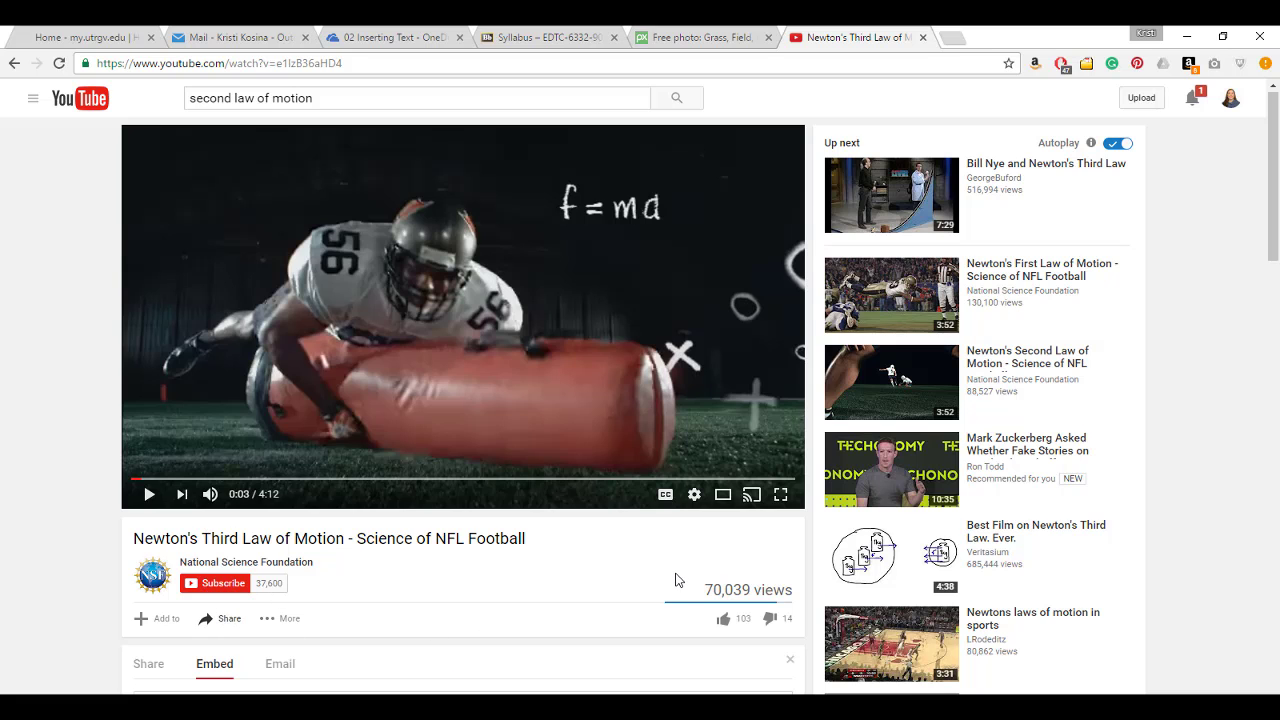
pyautogui.scroll(-2, 675, 580)
pyautogui.click(149, 425)
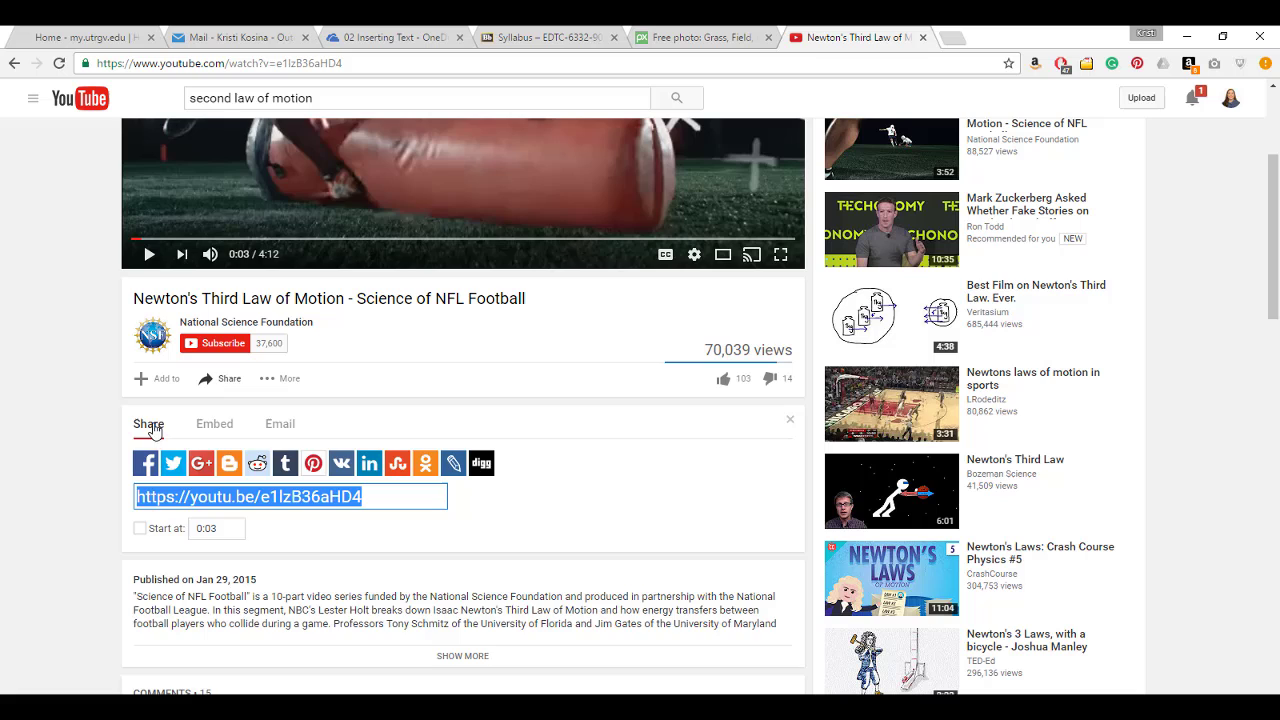
pyautogui.click(214, 425)
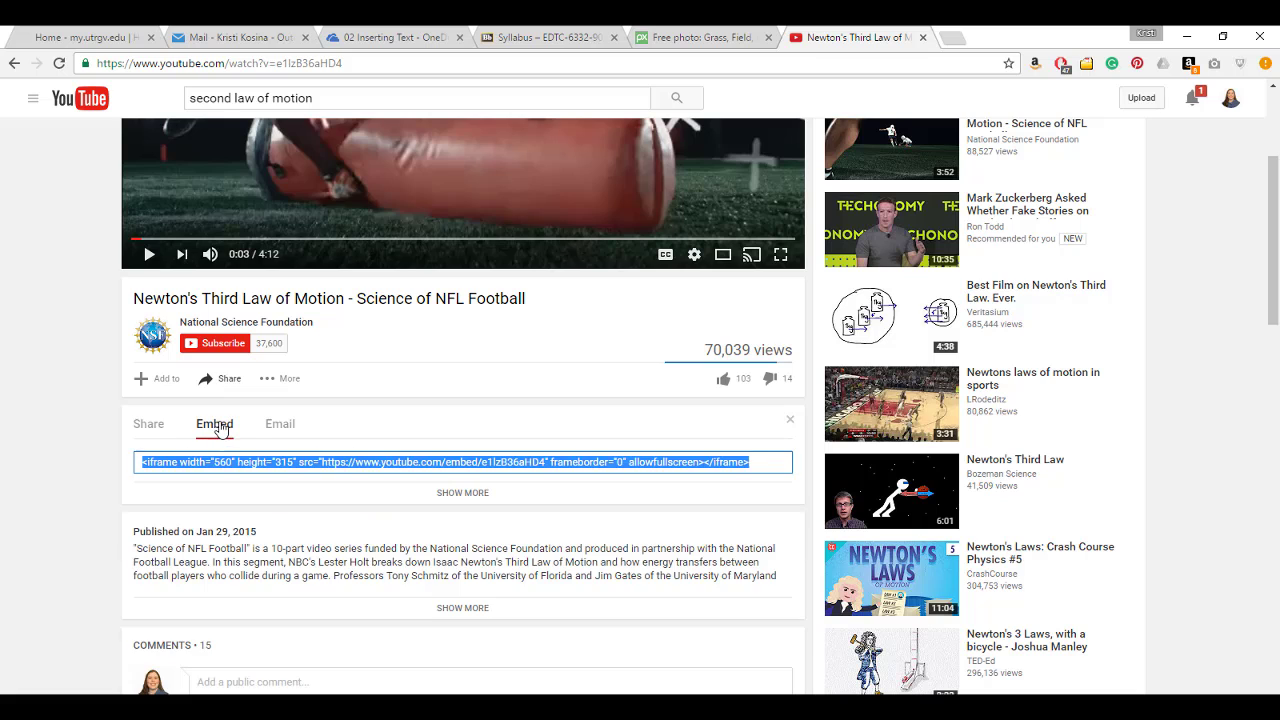
pyautogui.click(363, 464)
pyautogui.hotkey('ctrl', 'a')
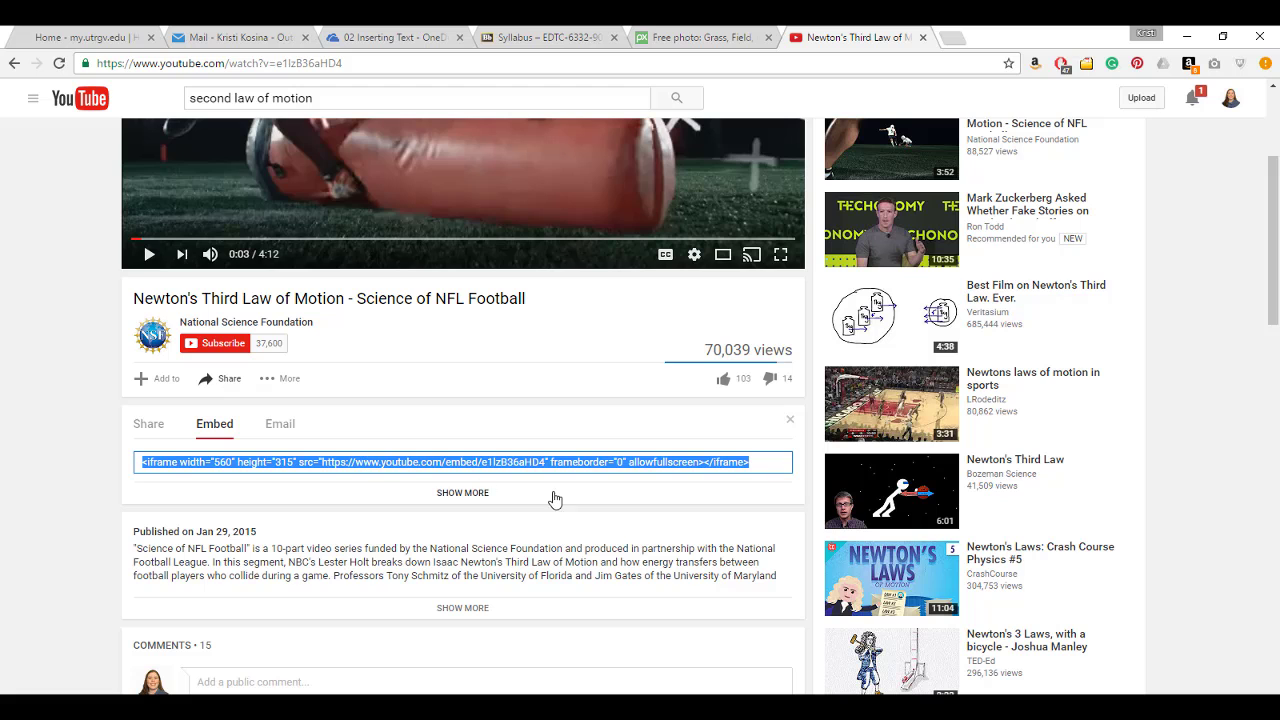
# Step: Switch back to Captivate and paste the YouTube iframe code as the web object's embed code
pyautogui.hotkey('alt', 'Tab')
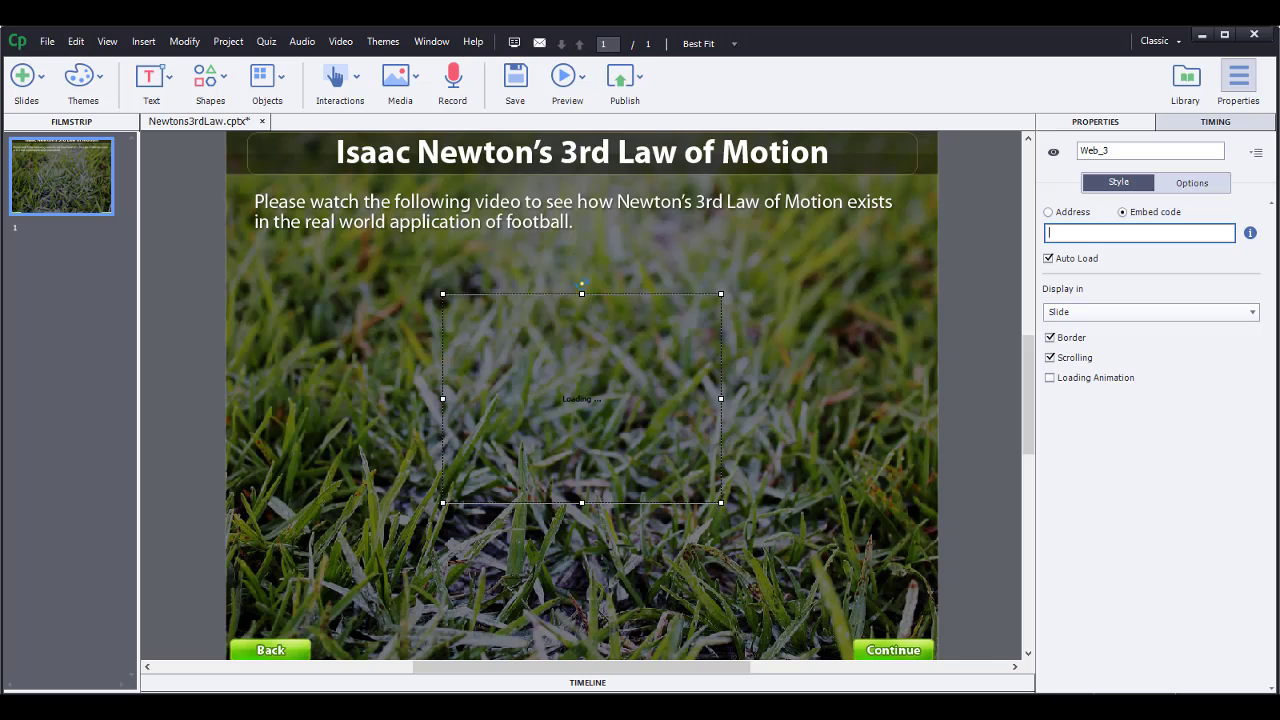
pyautogui.click(1146, 213)
pyautogui.click(1098, 231)
pyautogui.hotkey('ctrl', 'v')
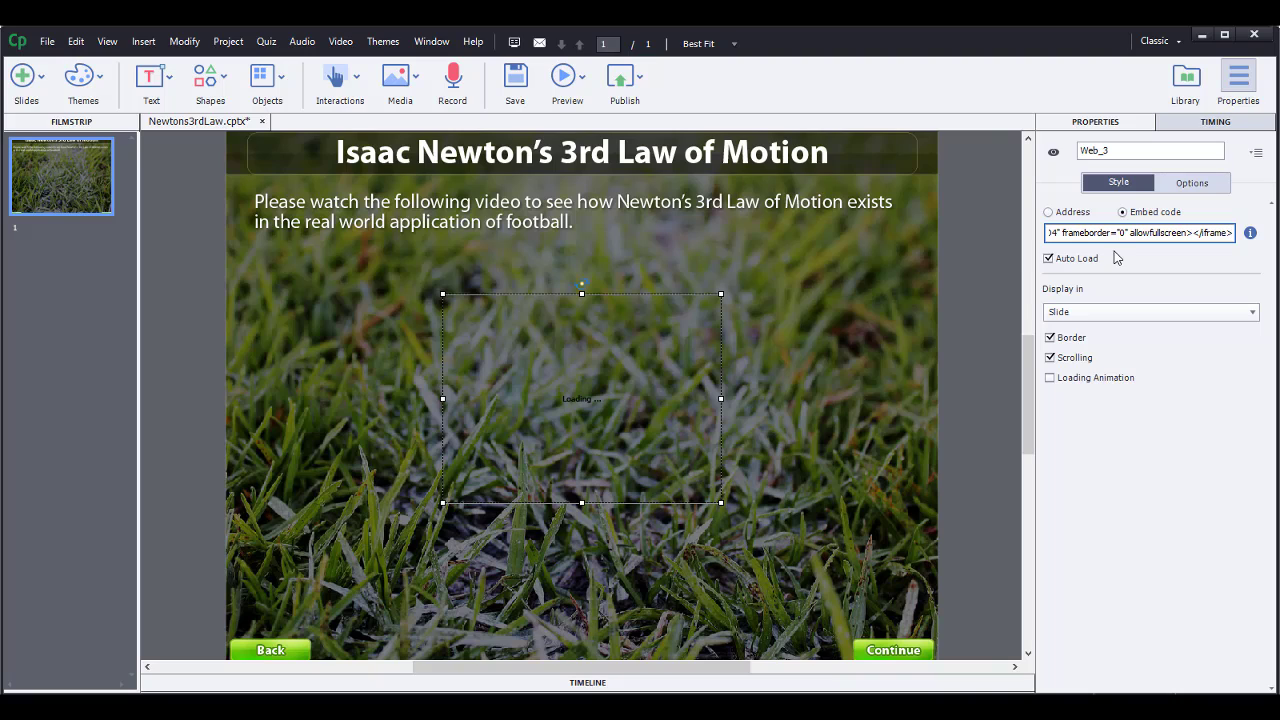
pyautogui.click(1116, 258)
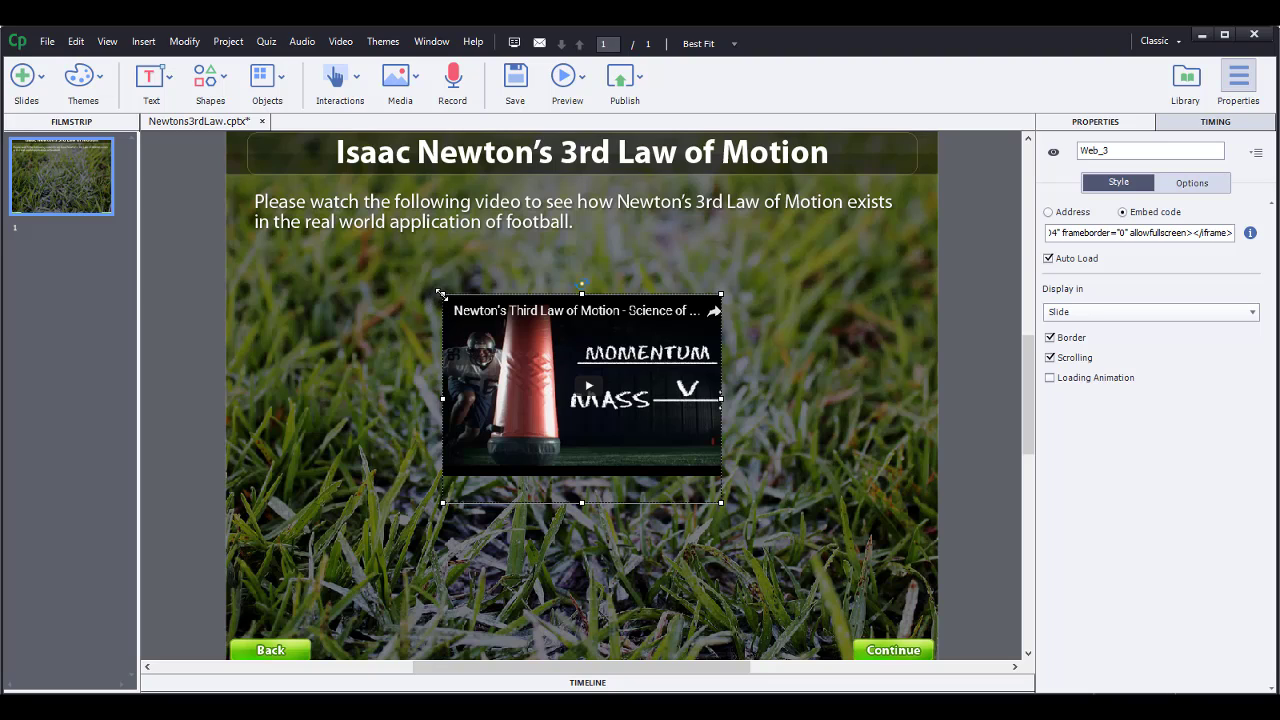
# Step: Move the video's web object to just below the instruction text and enlarge it across most of the slide
pyautogui.moveTo(487, 334); pyautogui.dragTo(303, 297)
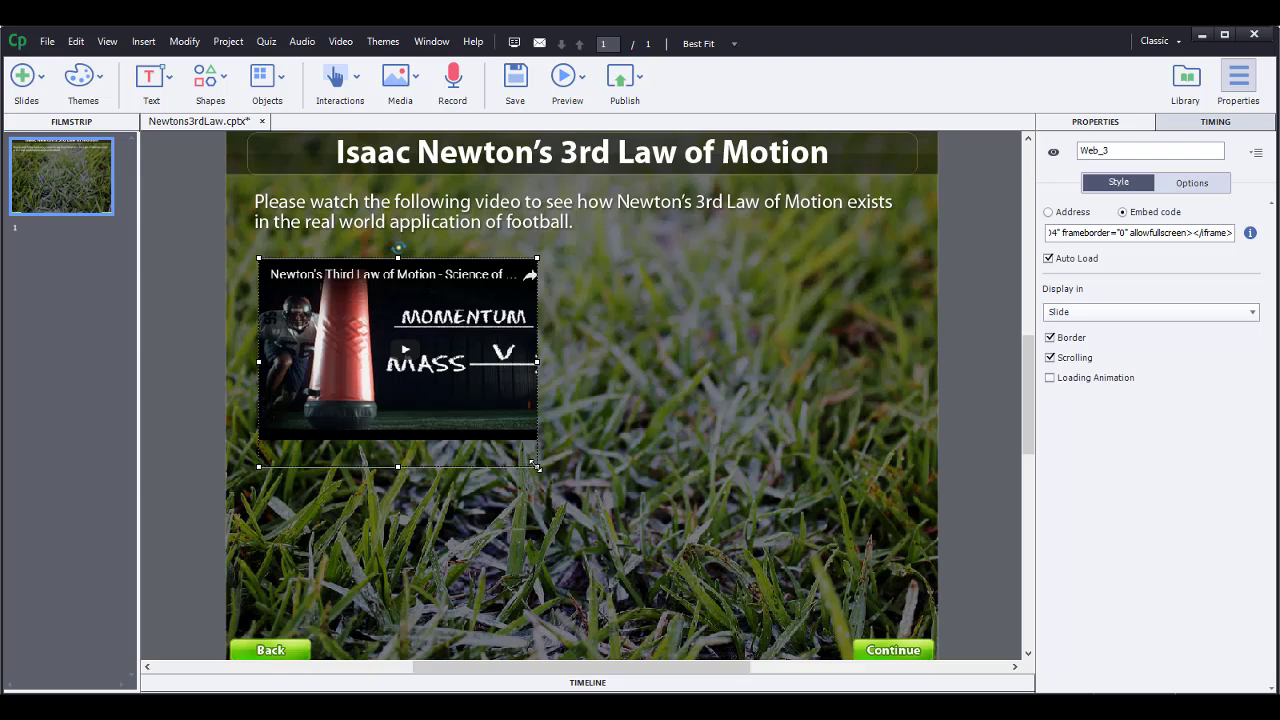
pyautogui.moveTo(535, 466); pyautogui.dragTo(941, 606)
pyautogui.click(720, 506)
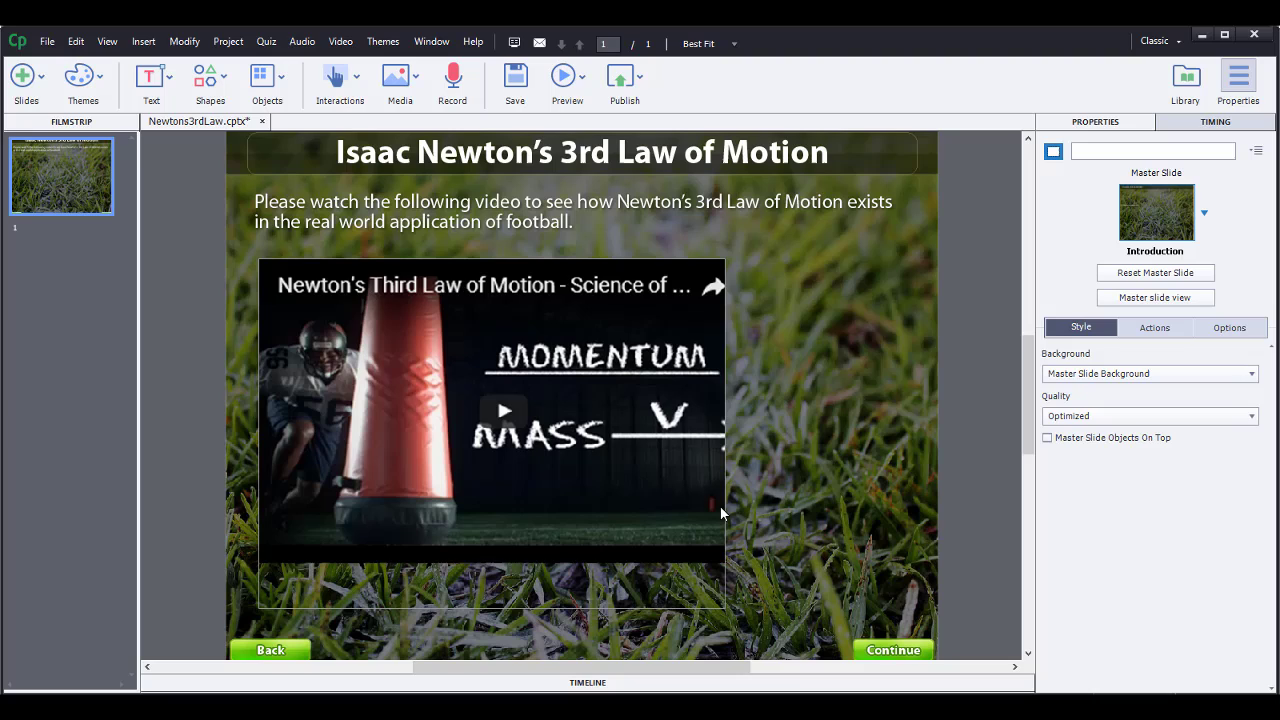
pyautogui.click(657, 427)
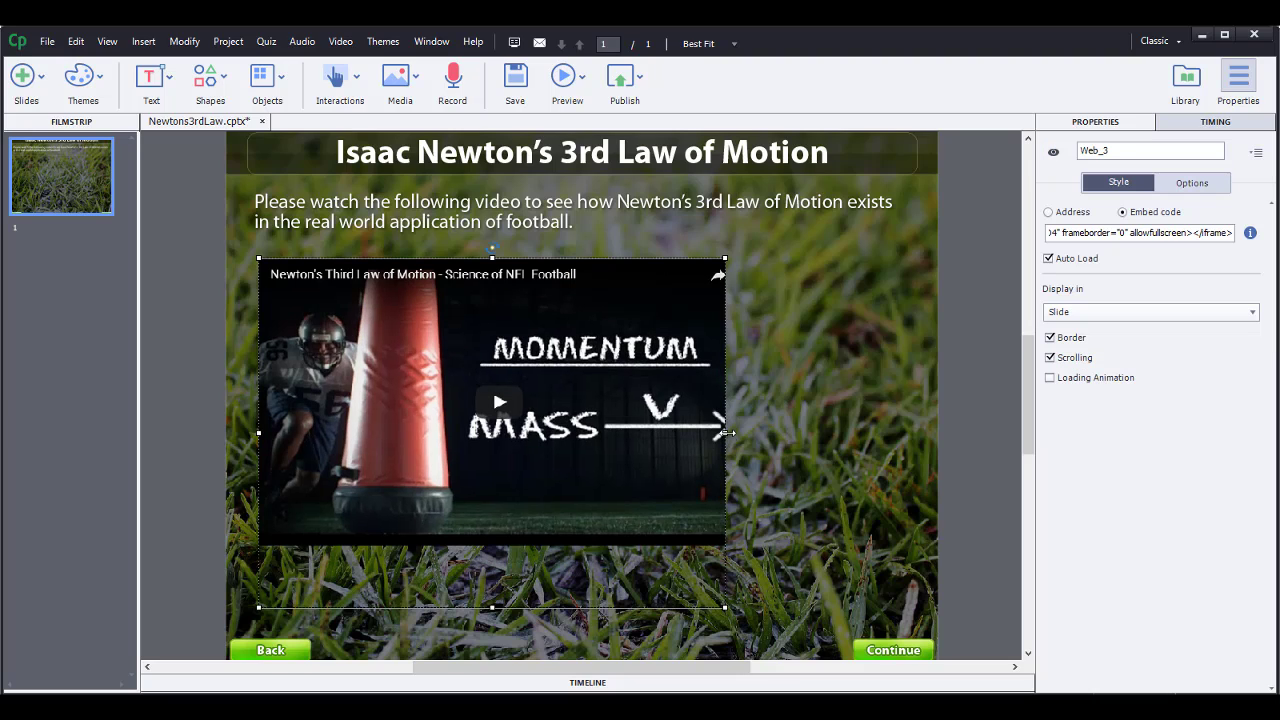
pyautogui.moveTo(725, 432); pyautogui.dragTo(874, 430)
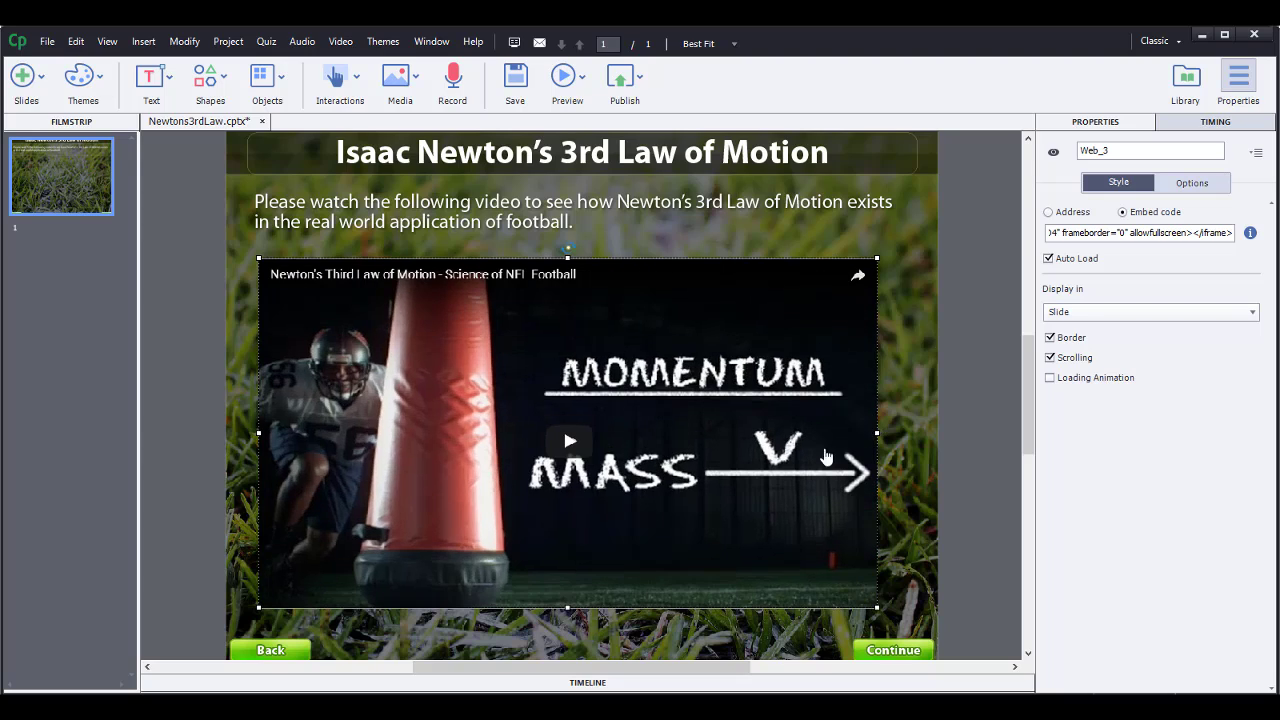
pyautogui.moveTo(568, 608); pyautogui.dragTo(568, 613)
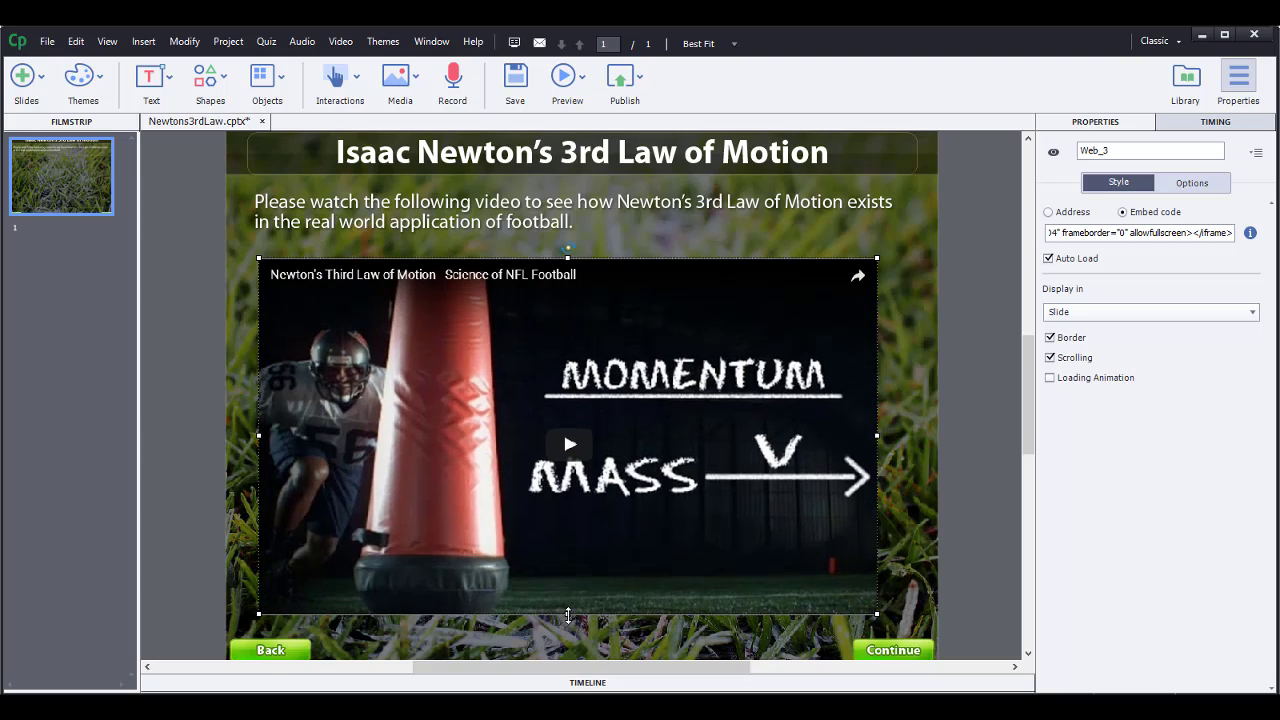
# Step: Reduce the video's web object to about 806 × 492 and position it between the instruction text and the navigation buttons
pyautogui.moveTo(876, 434); pyautogui.dragTo(820, 434)
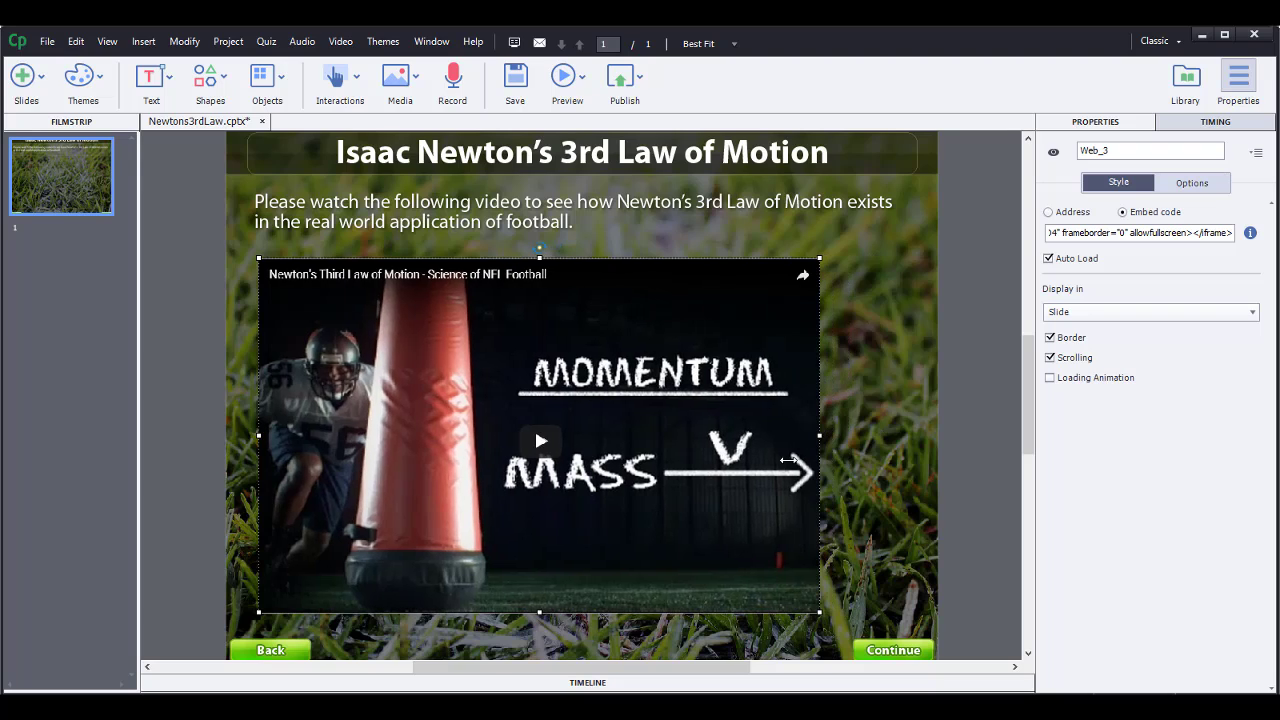
pyautogui.moveTo(676, 501); pyautogui.dragTo(701, 487)
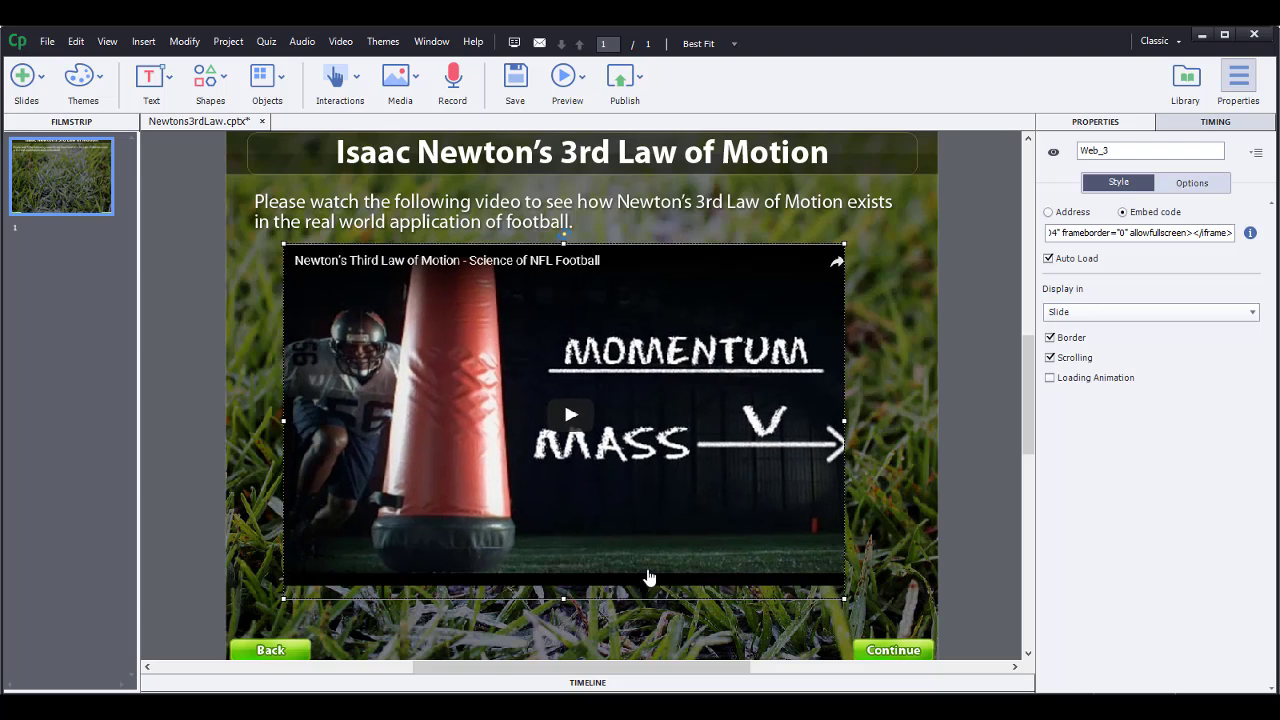
pyautogui.moveTo(566, 590); pyautogui.dragTo(565, 580)
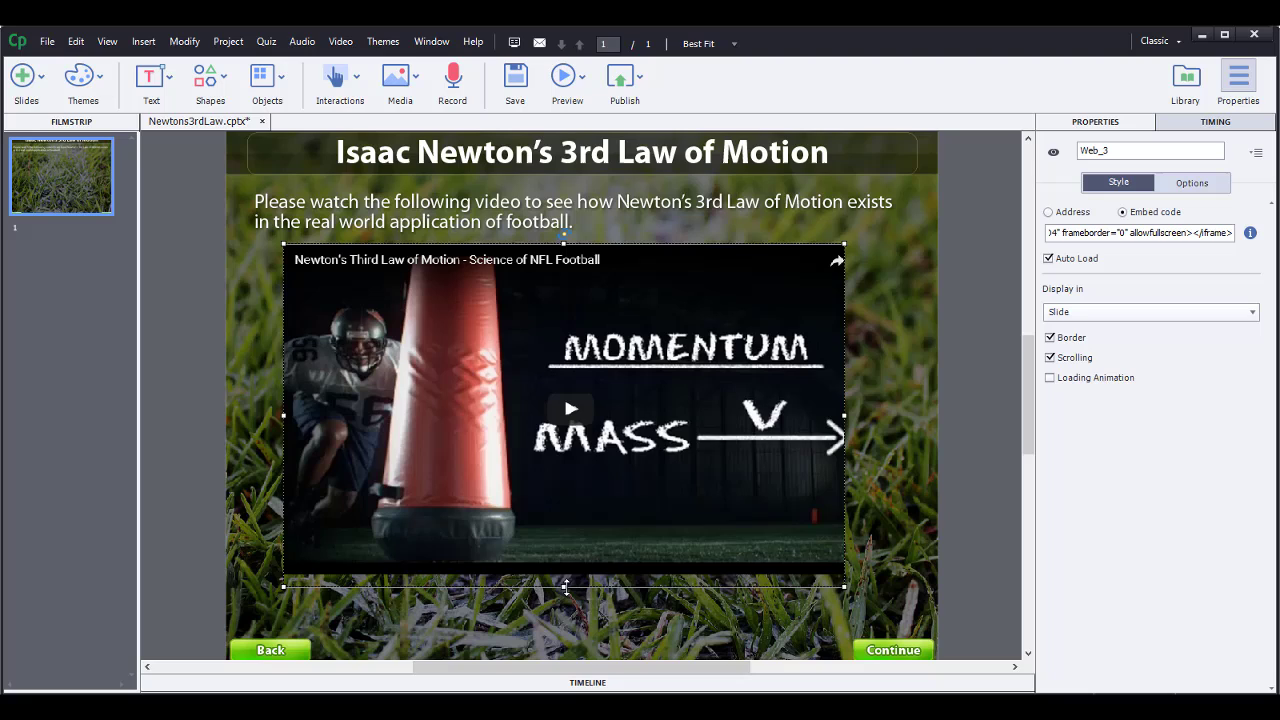
pyautogui.moveTo(596, 490); pyautogui.dragTo(597, 503)
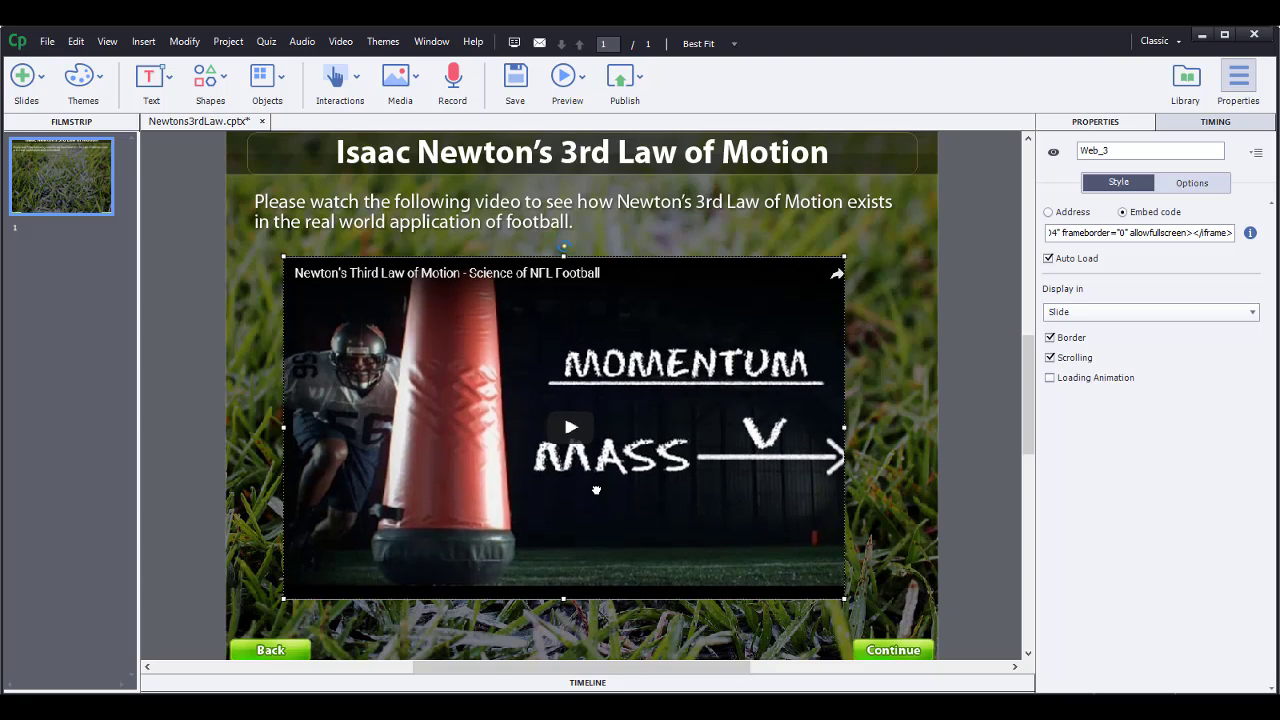
# Step: Center the video's web object horizontally on the slide
pyautogui.rightClick(656, 465)
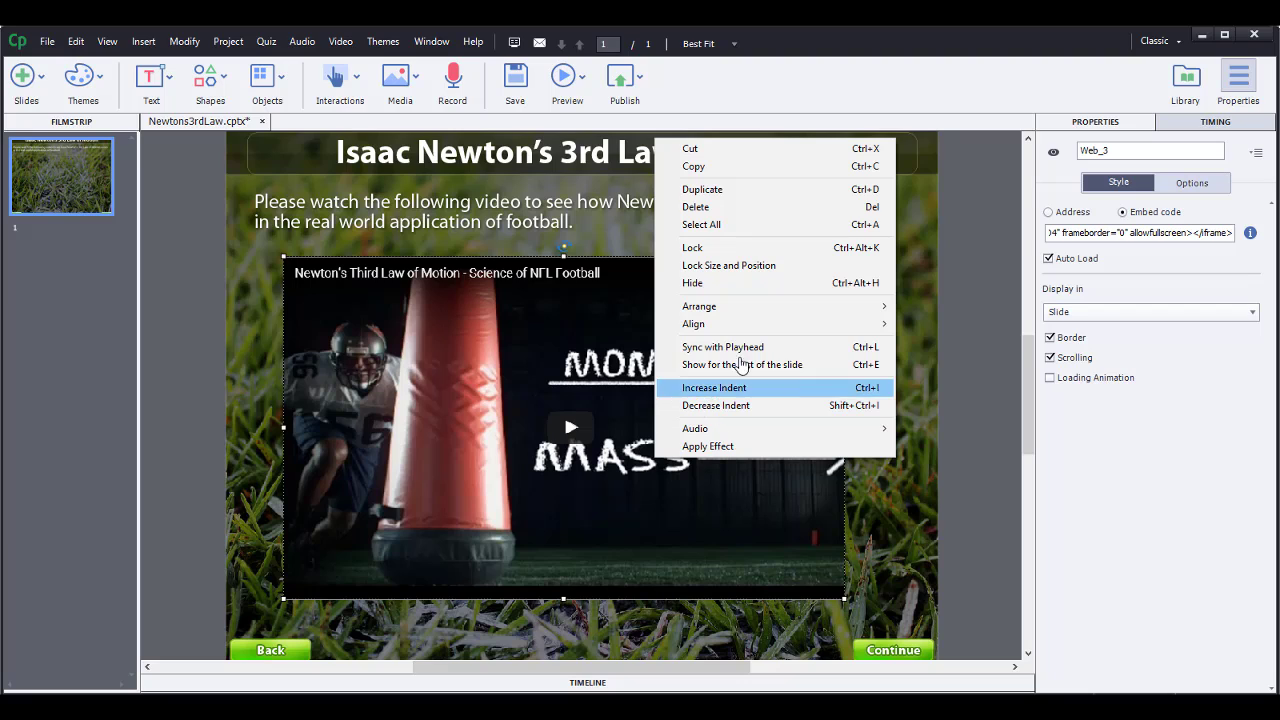
pyautogui.moveTo(803, 326)
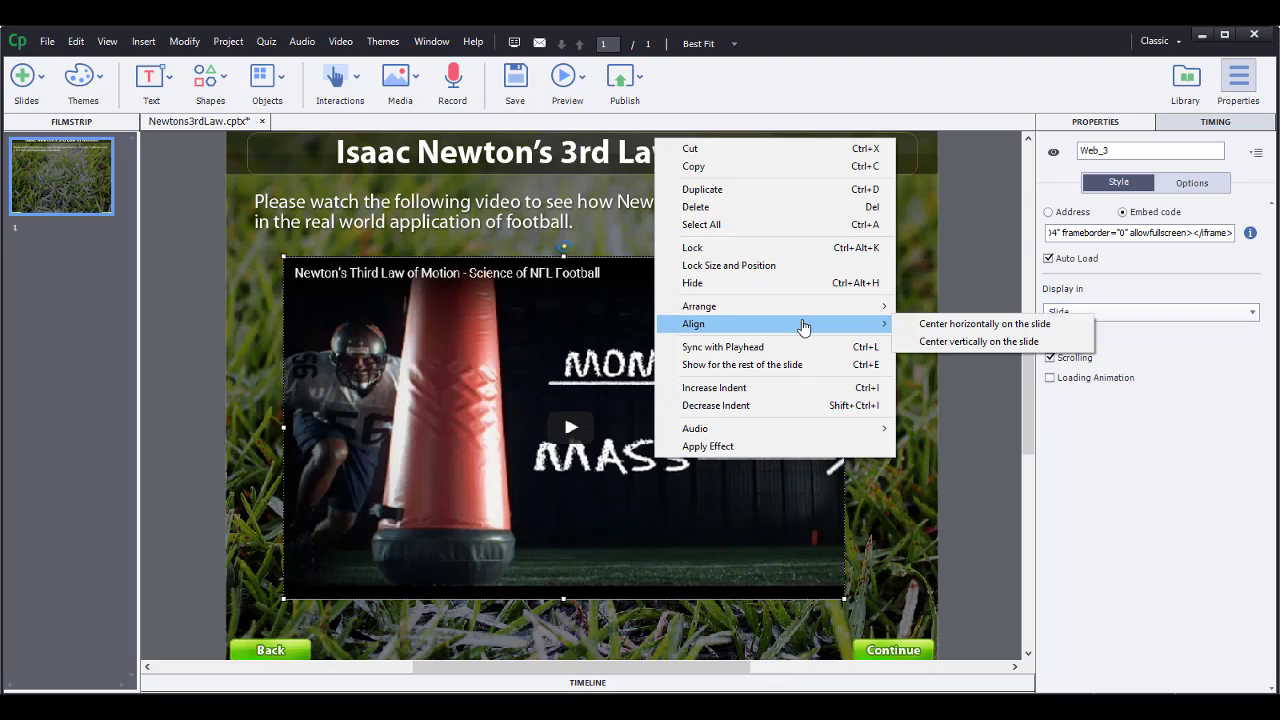
pyautogui.click(930, 324)
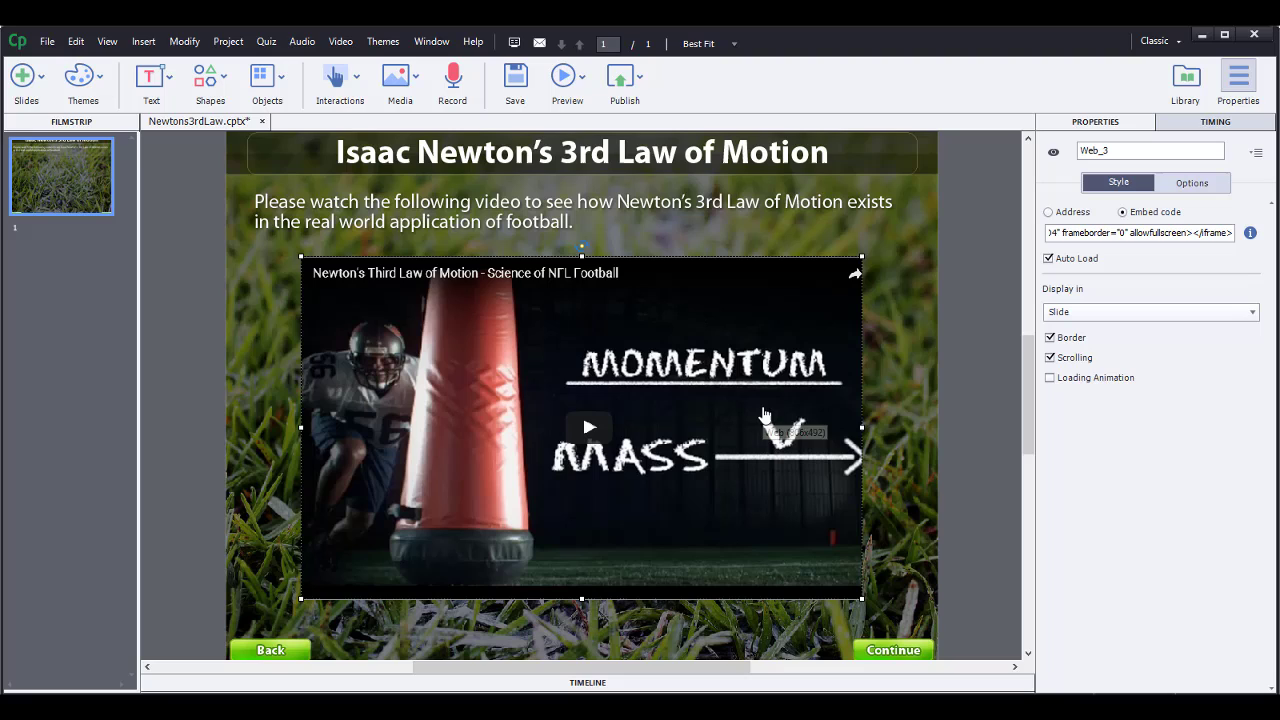
pyautogui.rightClick(708, 444)
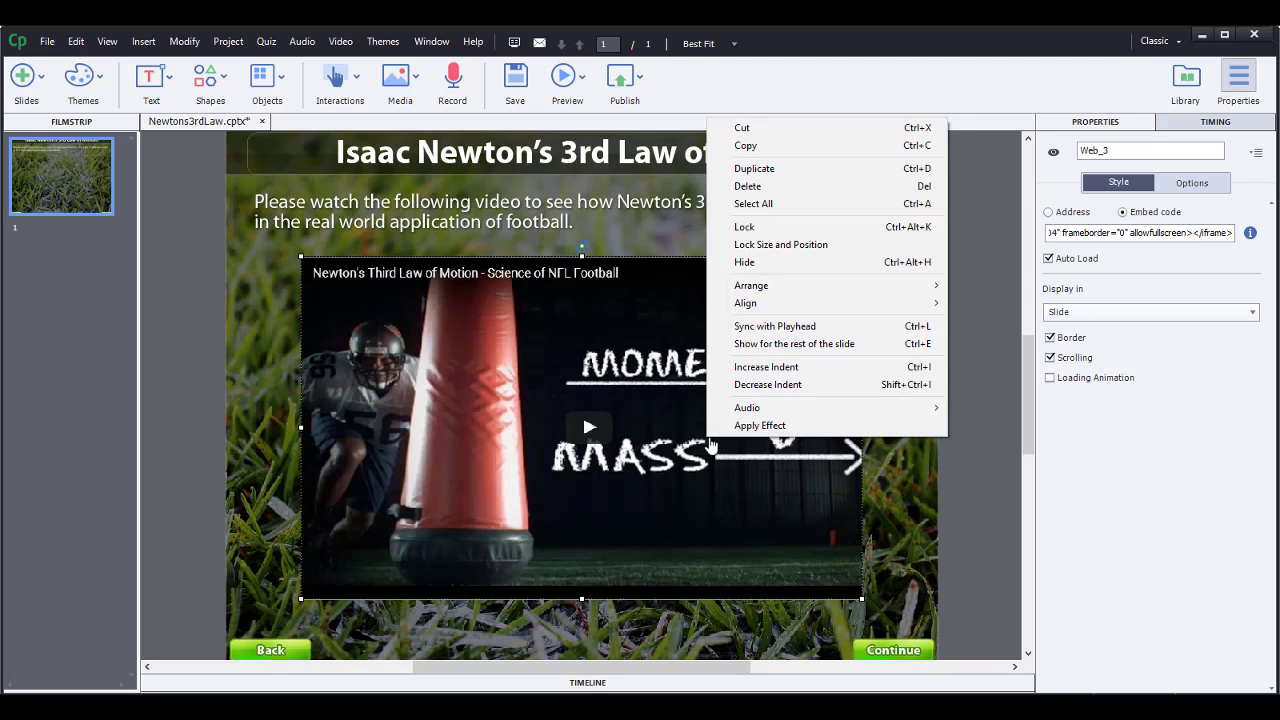
pyautogui.moveTo(802, 303)
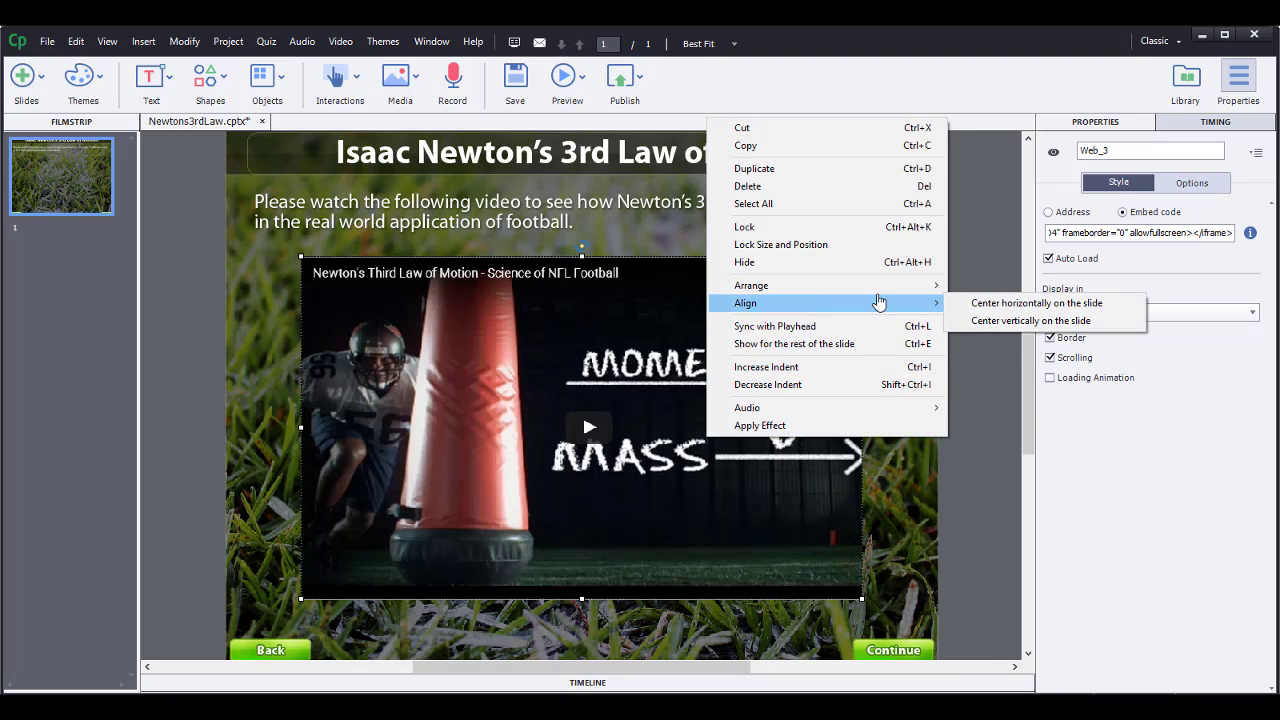
pyautogui.click(1008, 302)
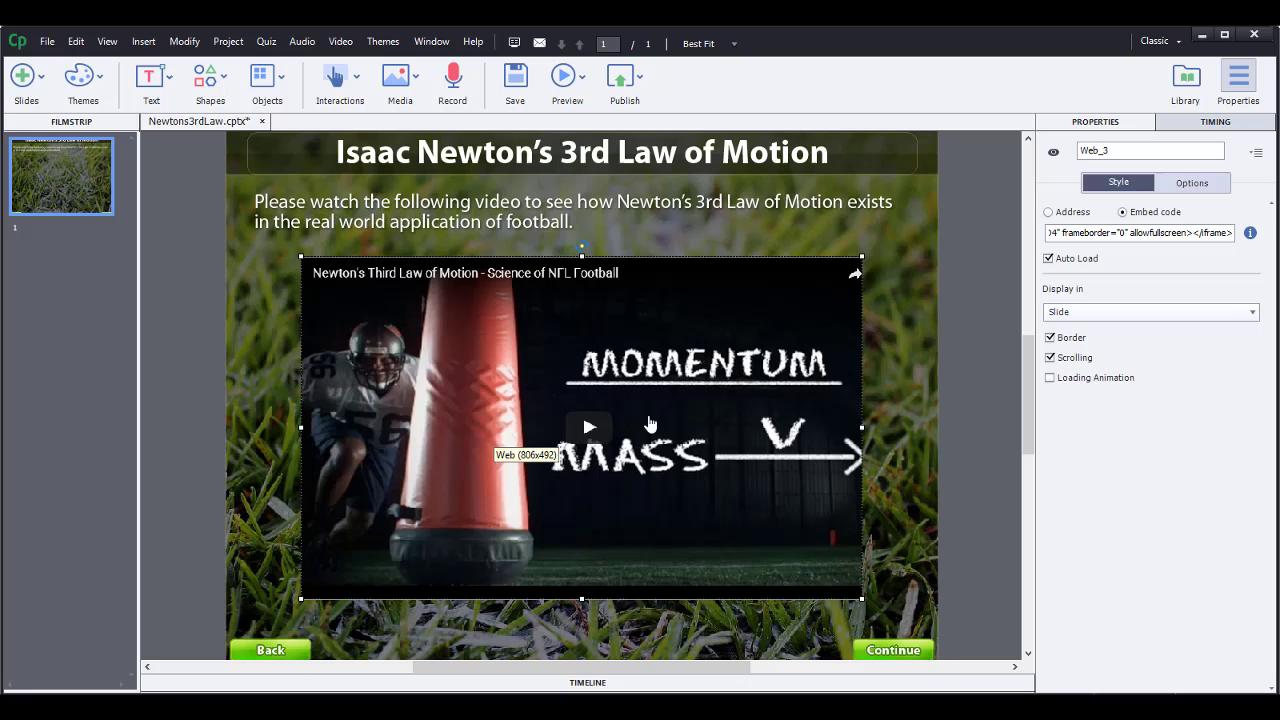
# Step: Preview the project in the browser and play the embedded video
pyautogui.click(566, 82)
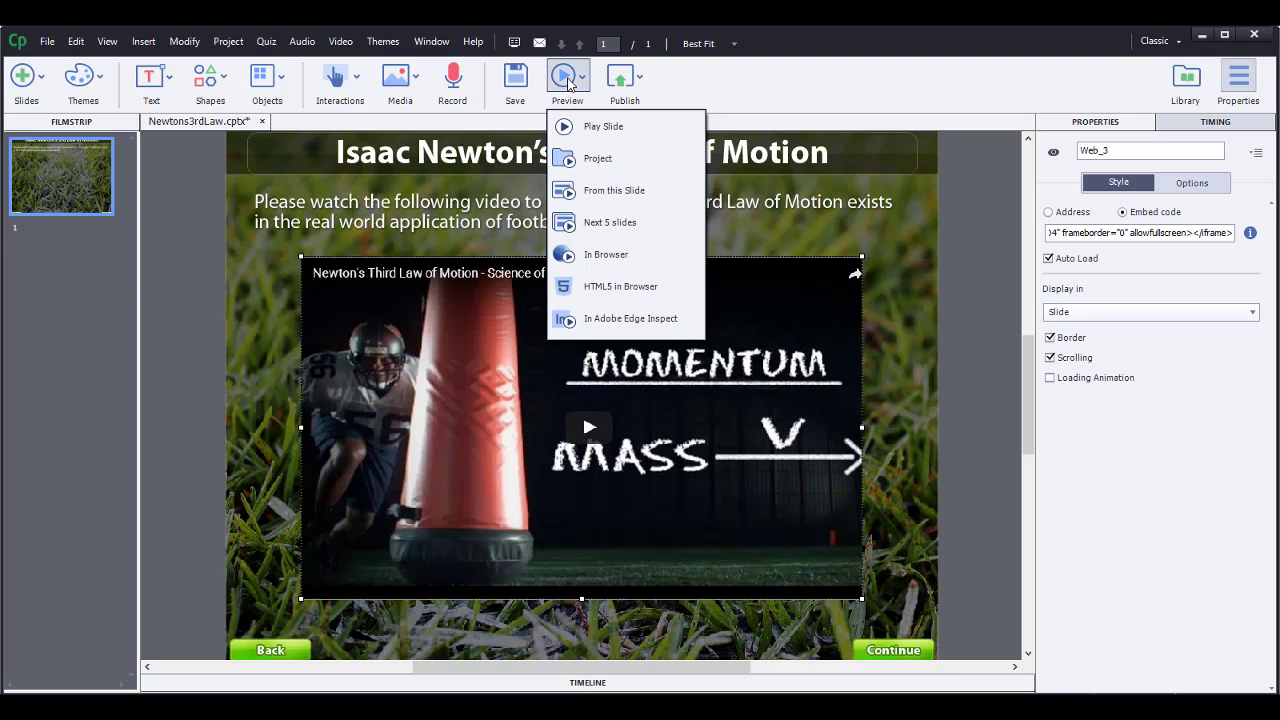
pyautogui.click(639, 252)
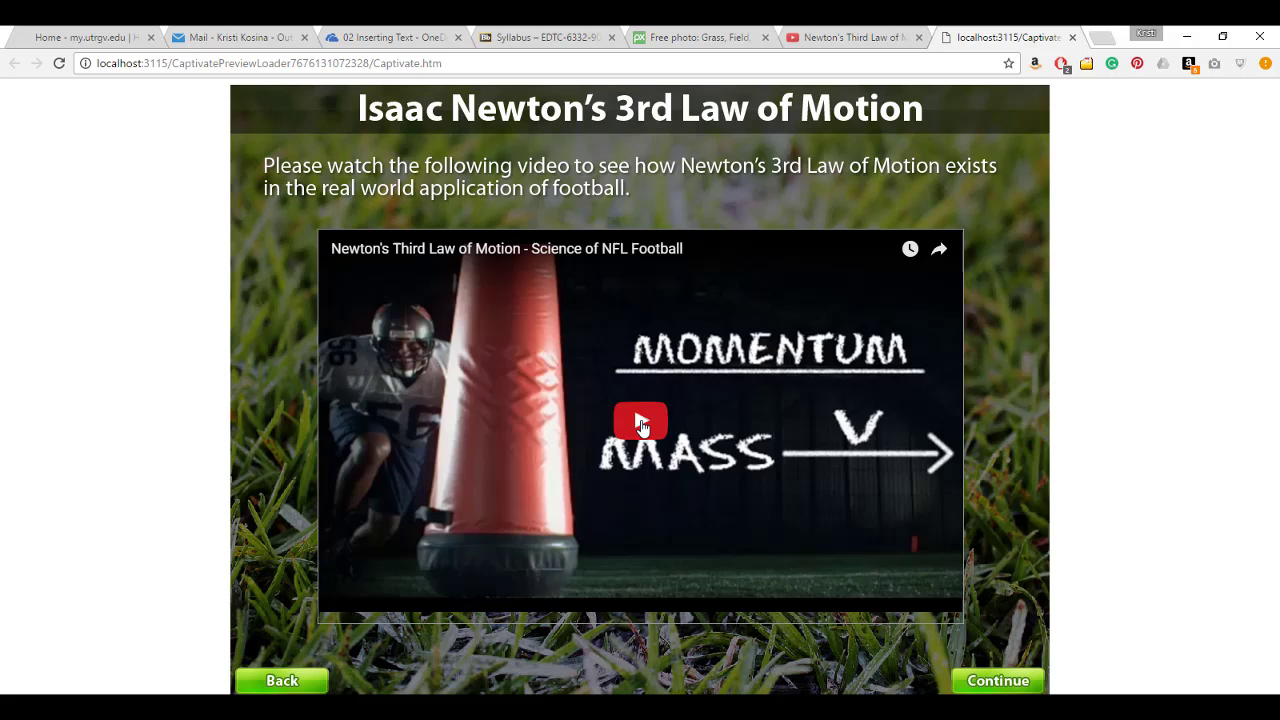
pyautogui.click(643, 429)
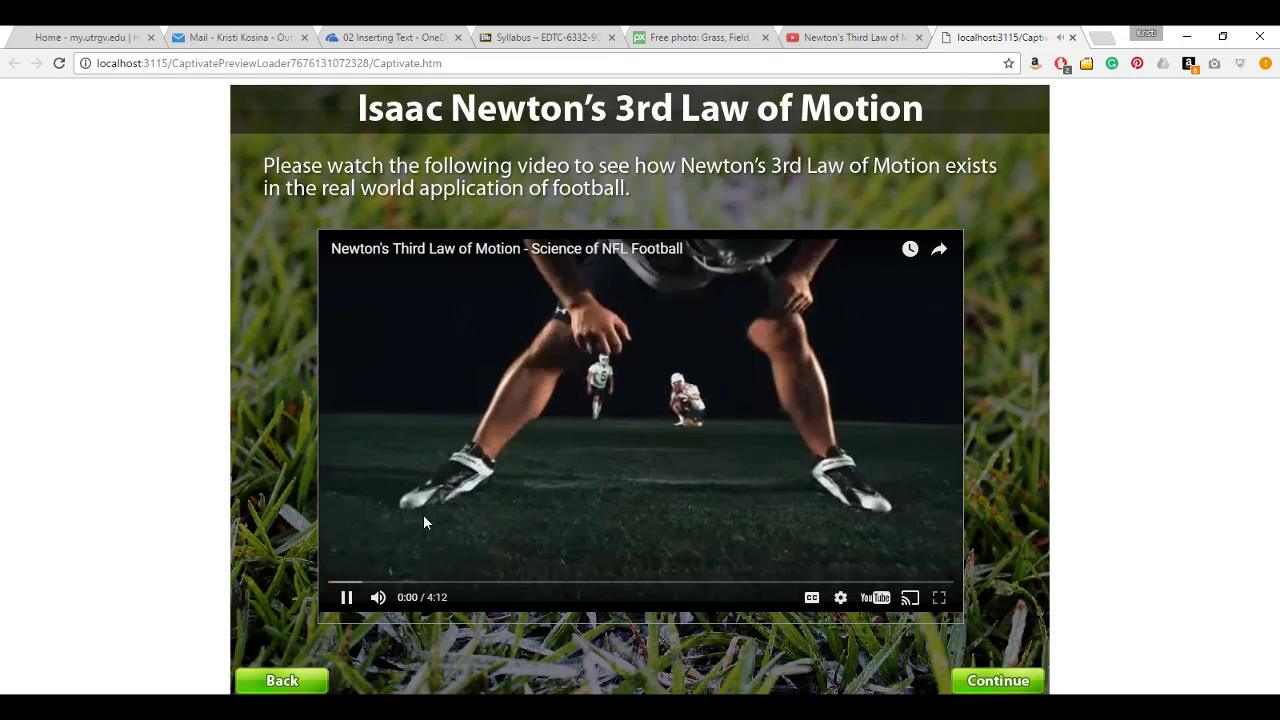